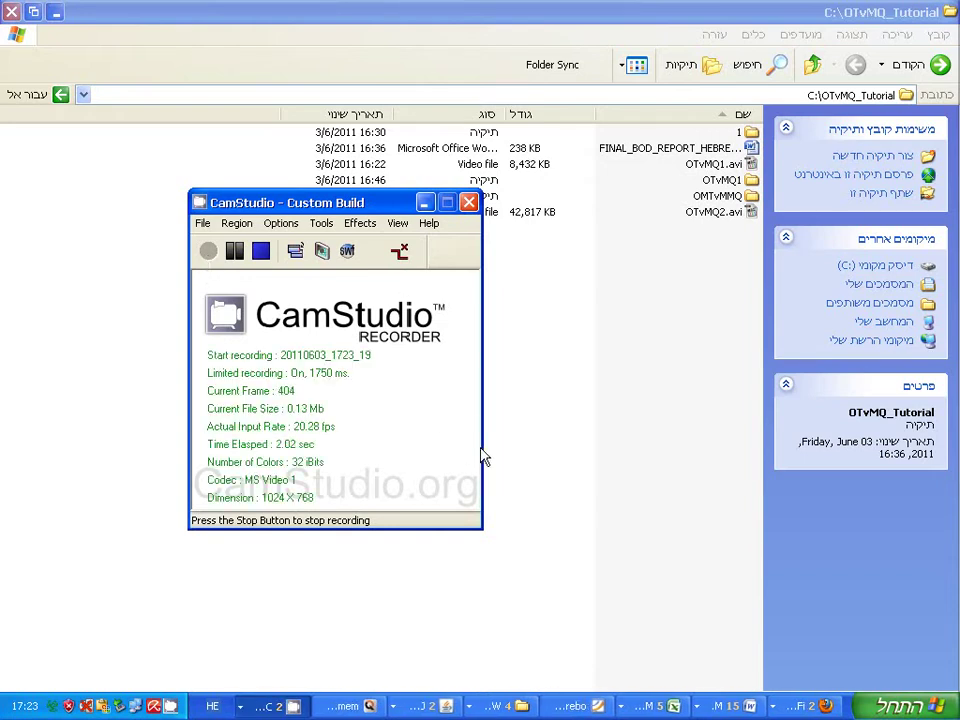
Switch between the tutorial folder in Explorer and the memoQ project window, ending back in Explorer
left_click(433, 26)
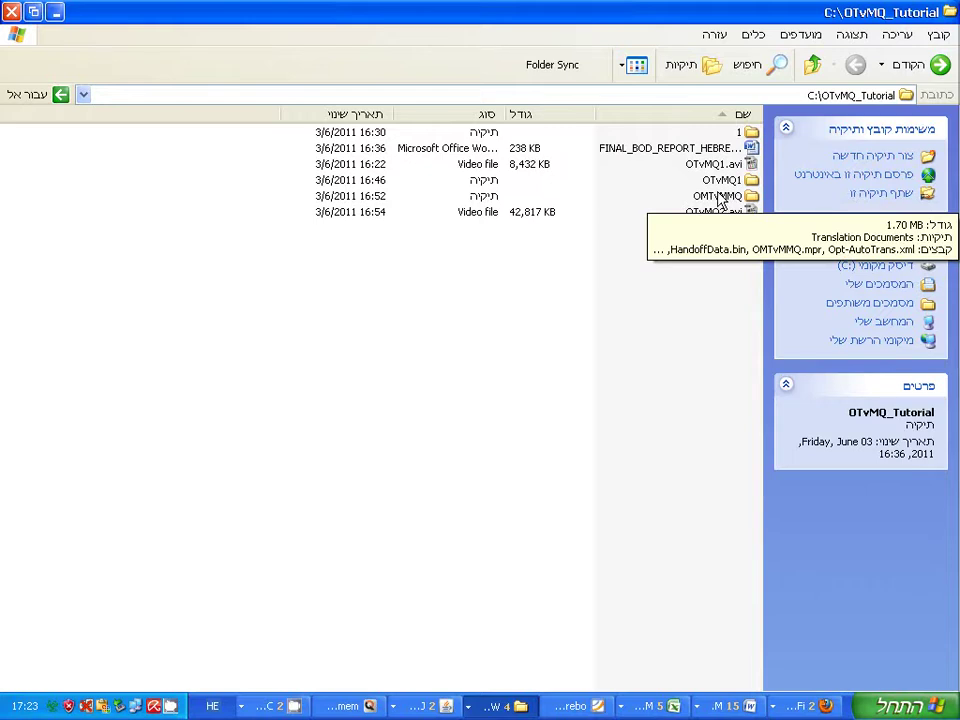
key("alt+Tab")
key("alt+Tab")
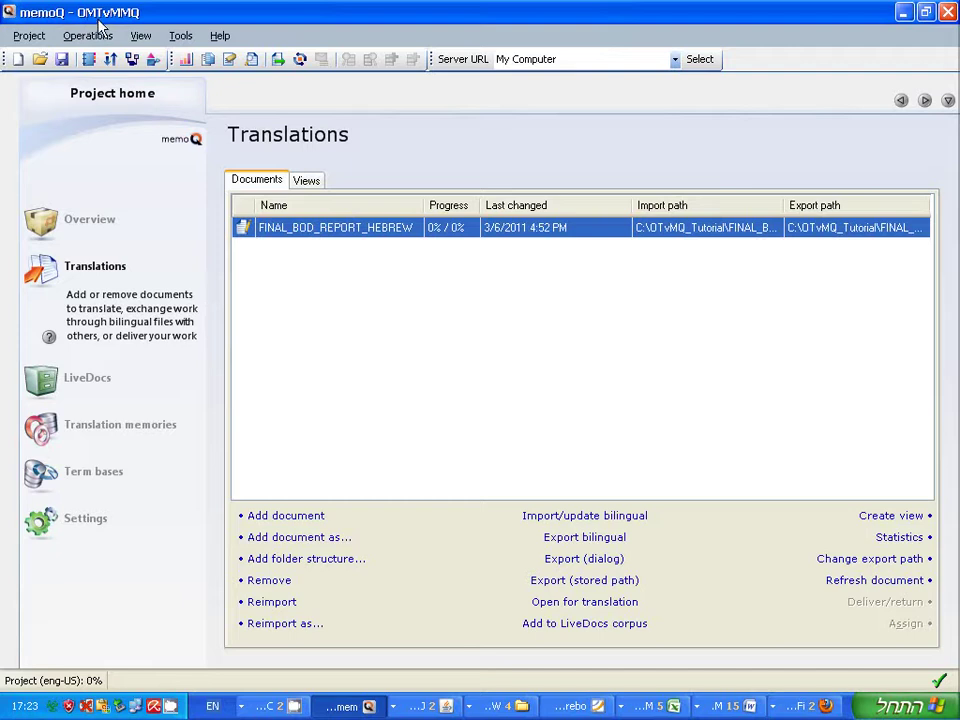
key("alt+Tab")
key("alt+Tab")
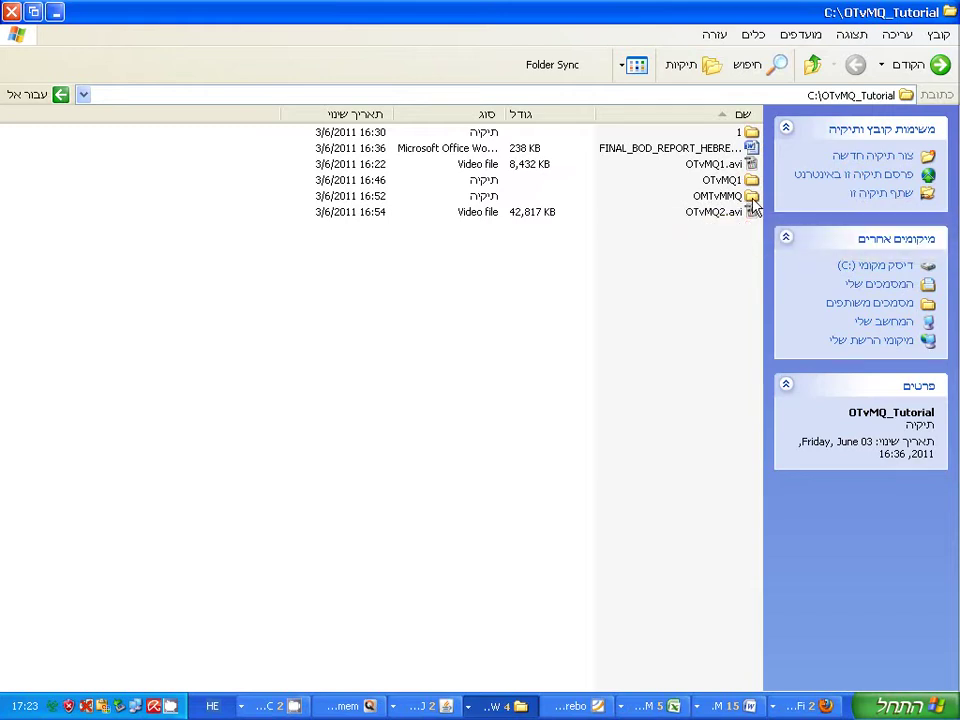
Browse into OMTvMMQ's Translation Documents folder and widen the Name column to read full file names
double_click(752, 199)
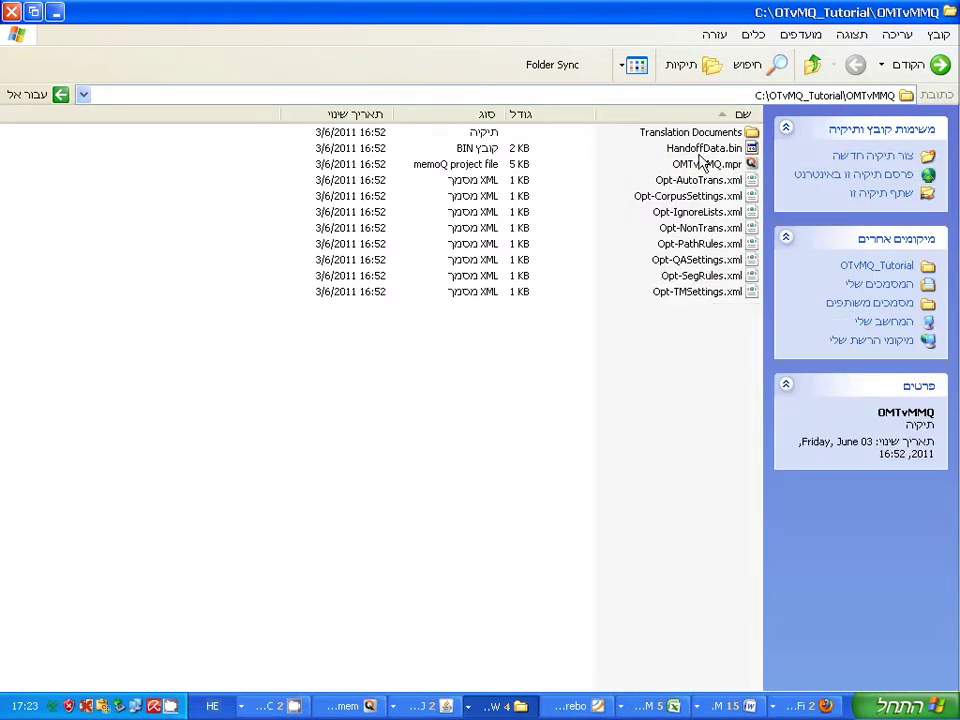
double_click(752, 134)
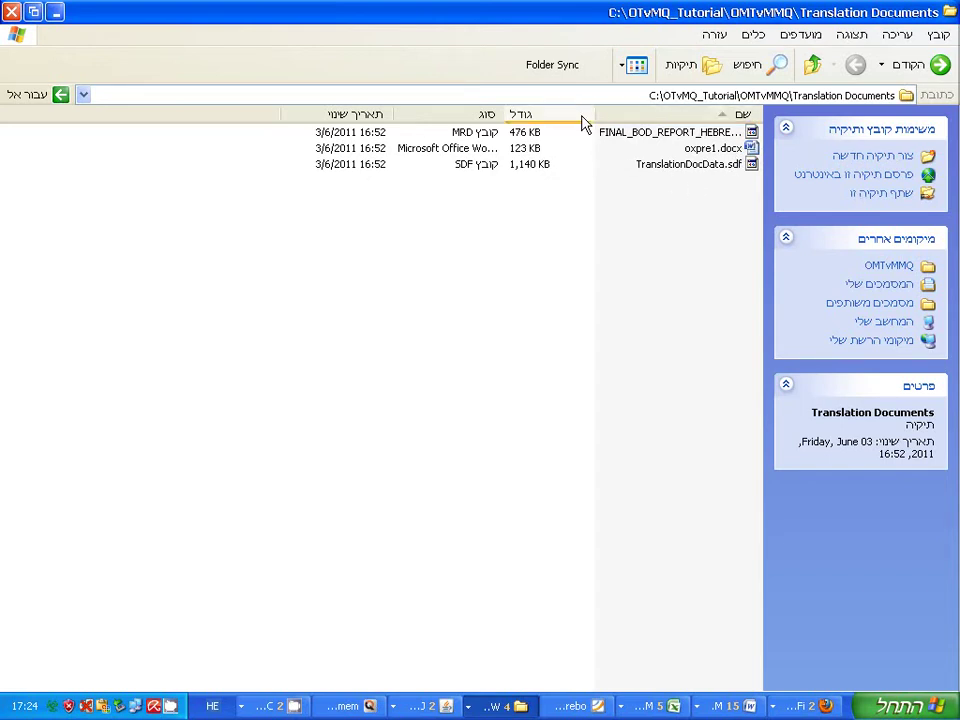
left_click_drag(596, 114, 508, 114)
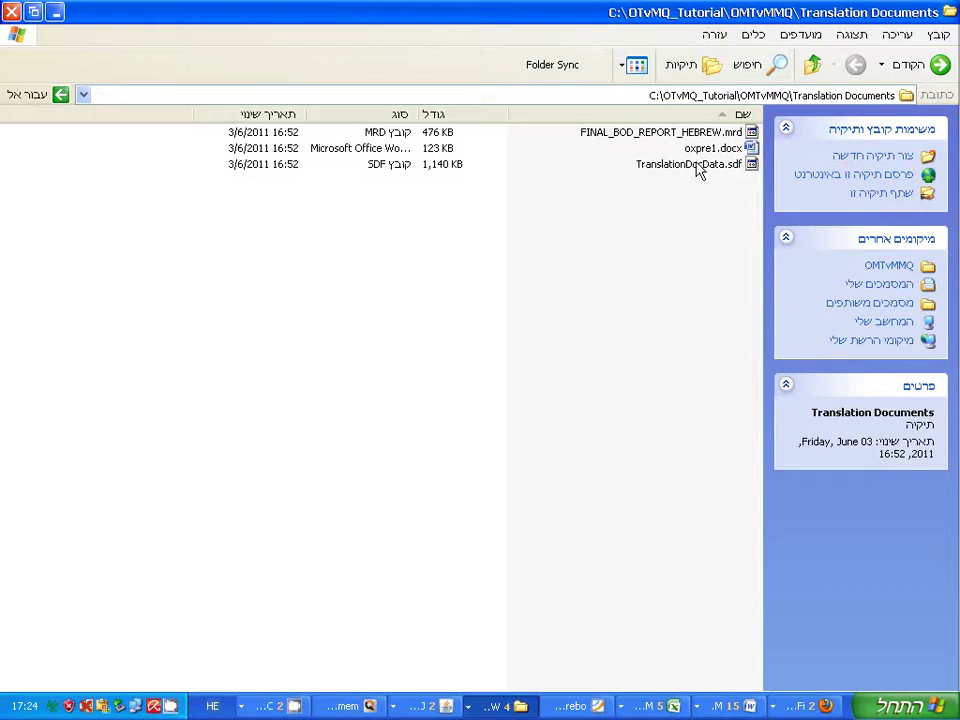
Return to C:\OTvMQ_Tutorial and open the OTvMQ1 OmegaT project folder
left_click(811, 67)
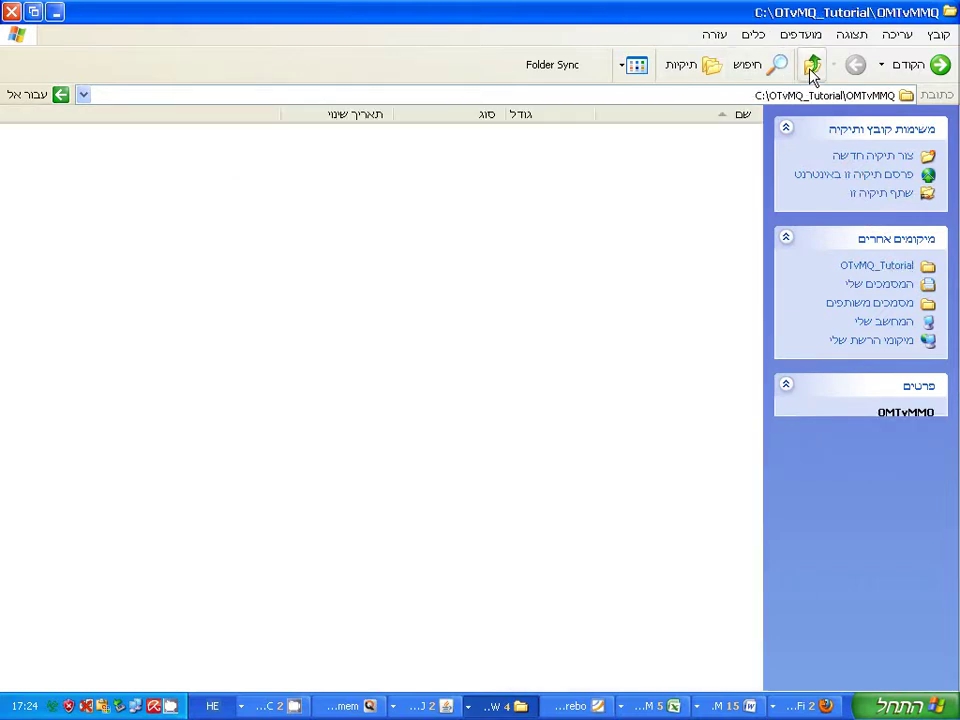
left_click(811, 68)
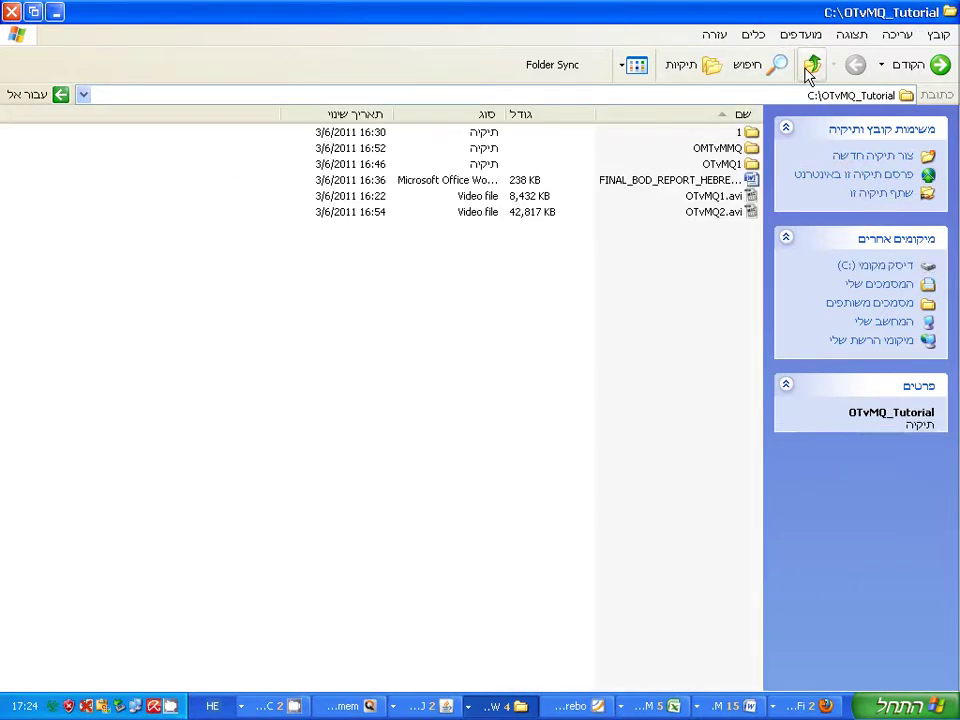
double_click(745, 150)
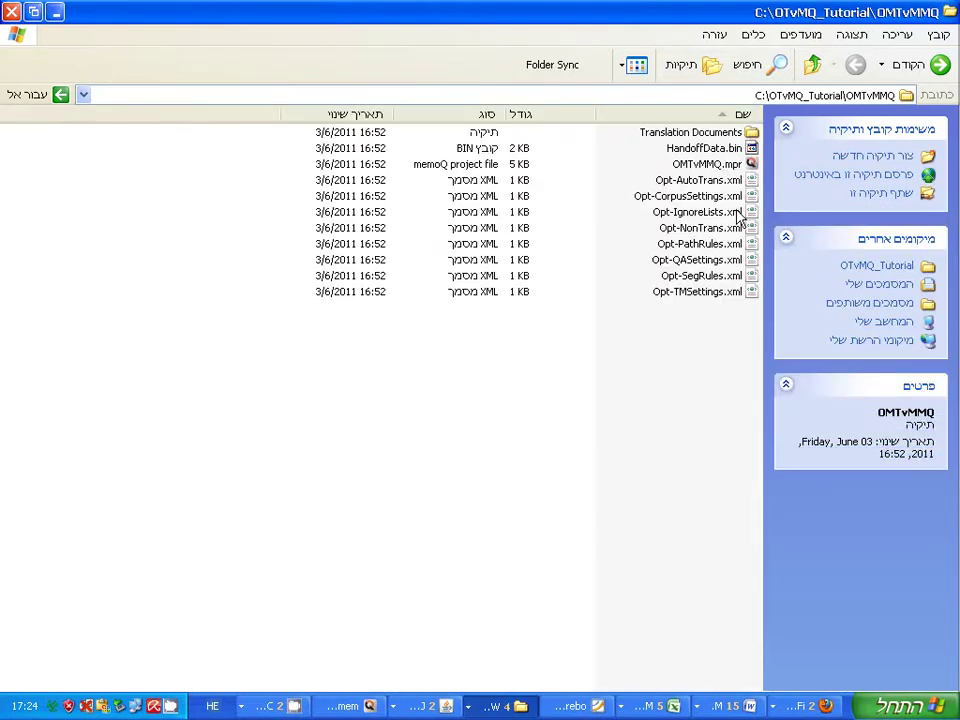
left_click(813, 66)
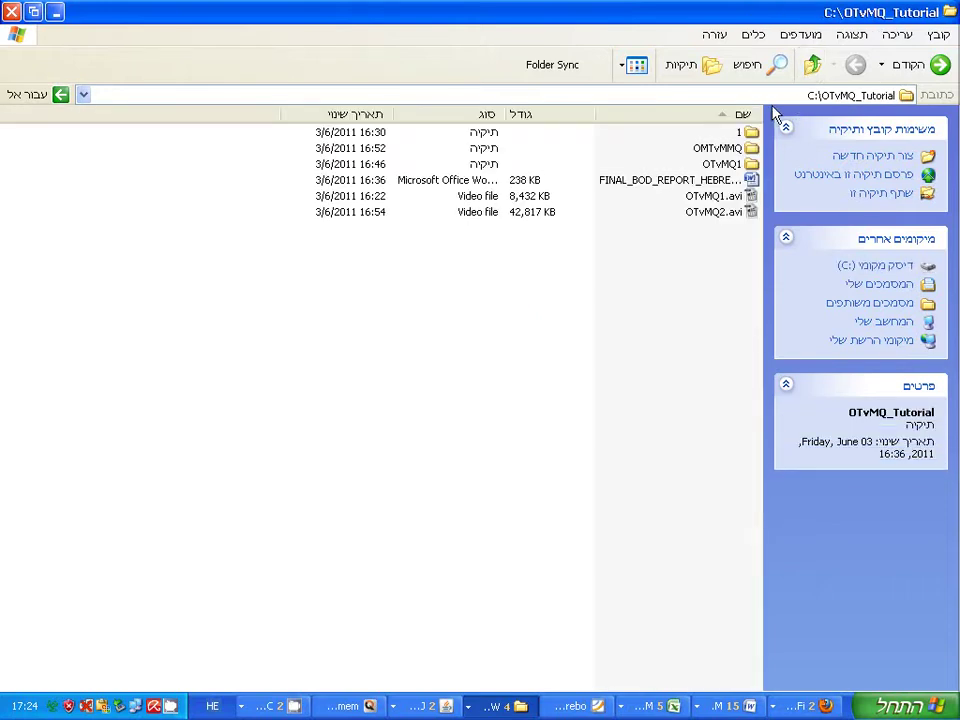
left_click(750, 165)
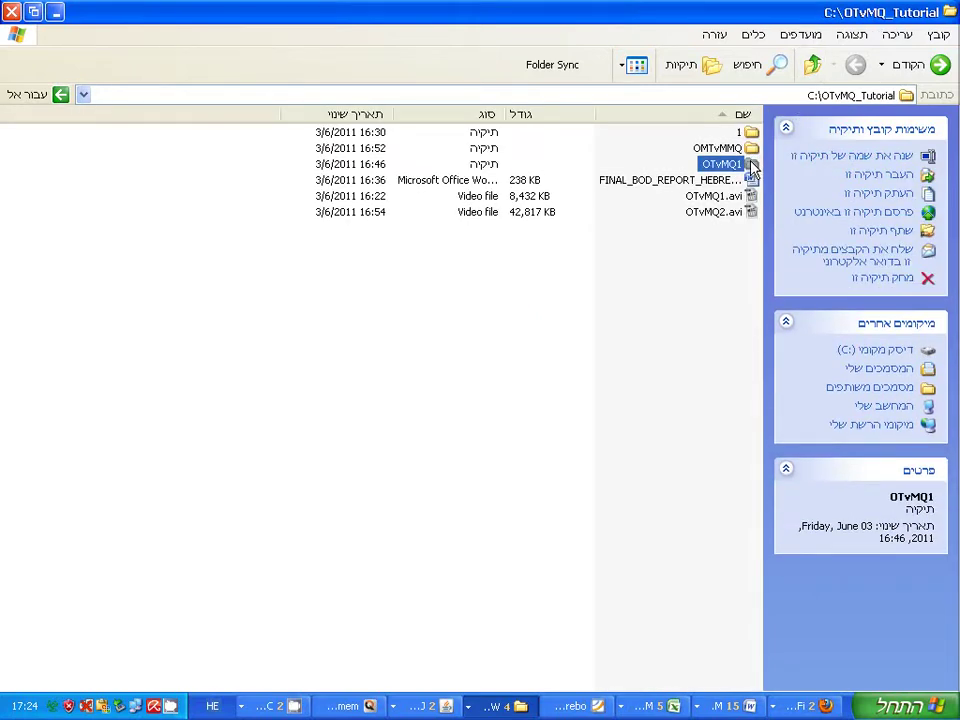
double_click(751, 165)
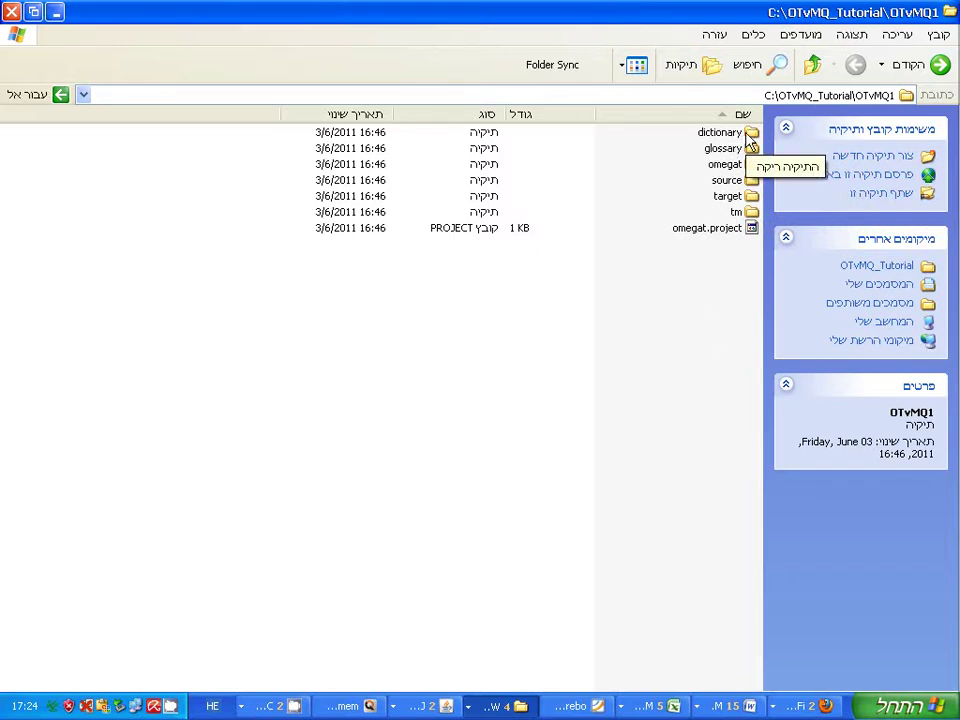
Inspect the dictionary, glossary and omegat subfolders of OTvMQ1 in turn
double_click(724, 133)
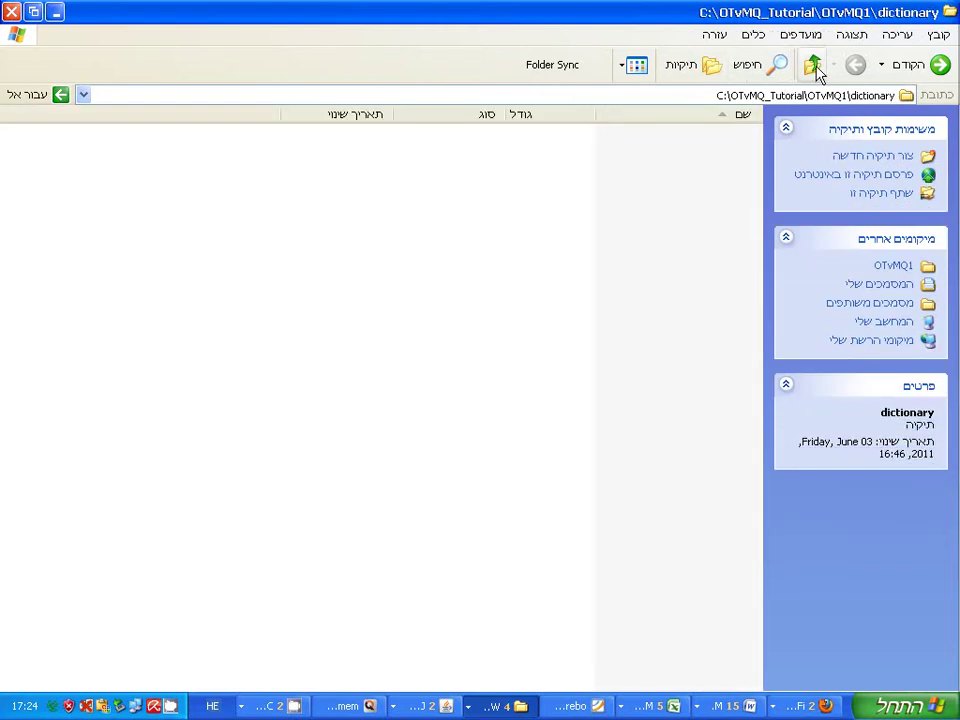
left_click(813, 65)
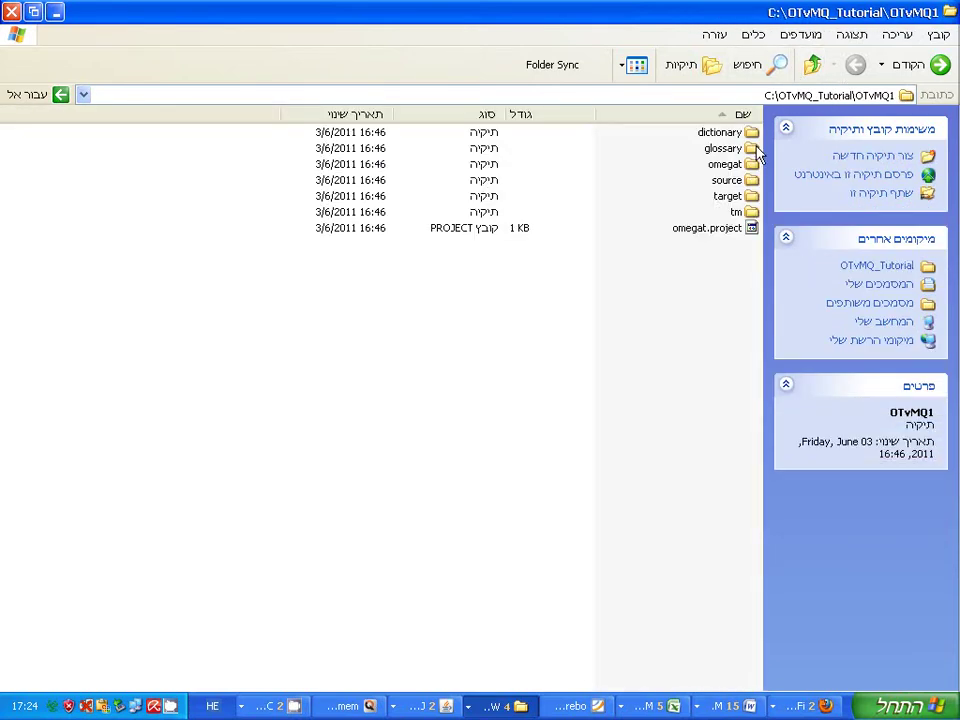
double_click(735, 212)
left_click(812, 66)
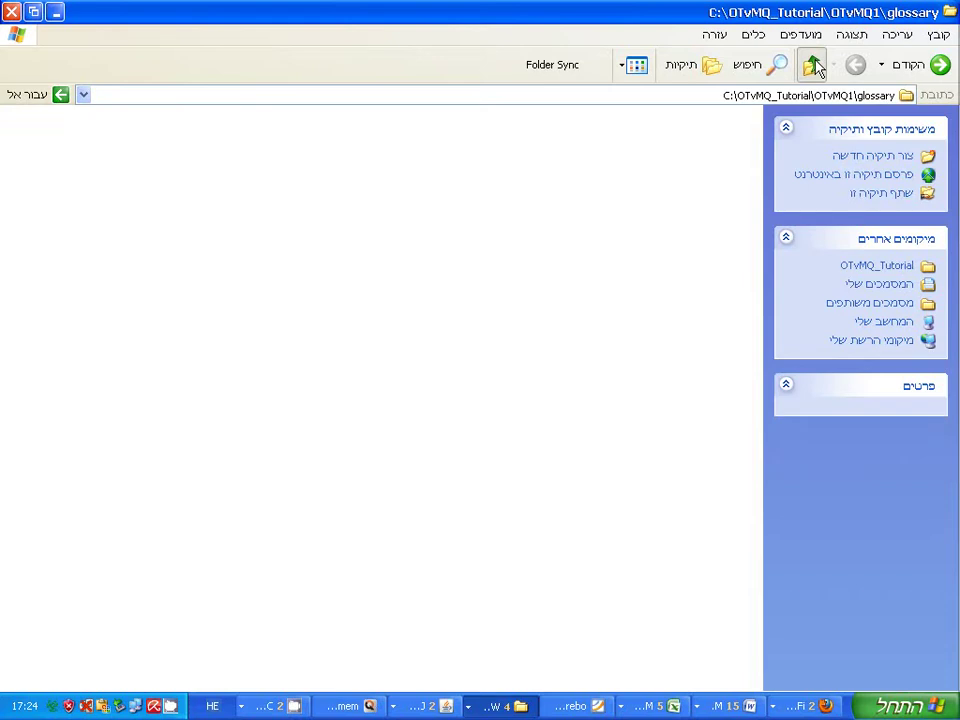
double_click(748, 167)
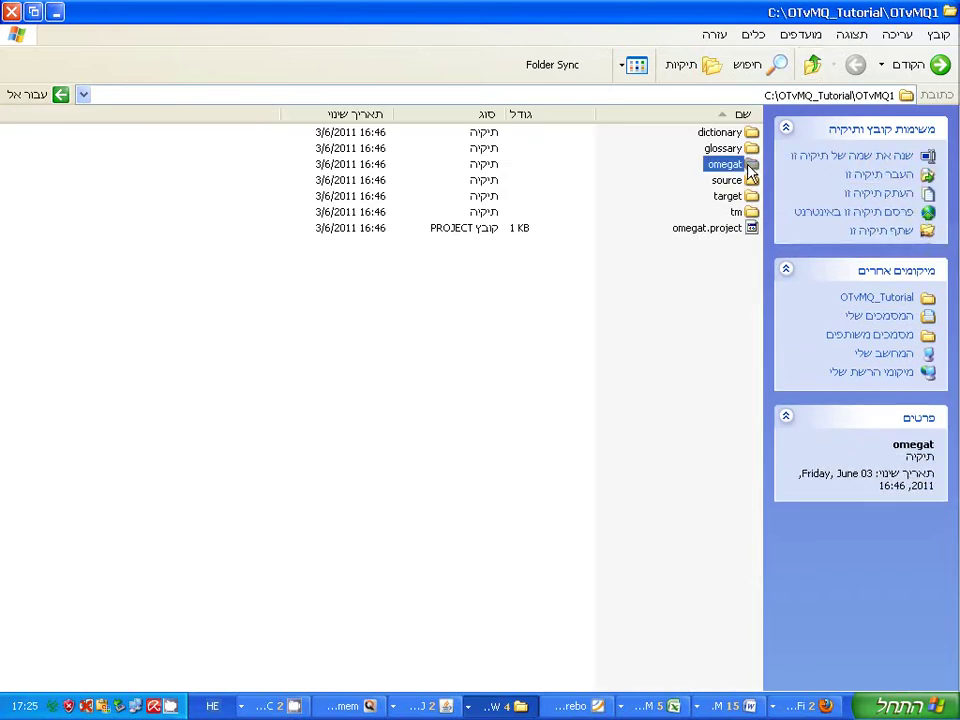
left_click(812, 66)
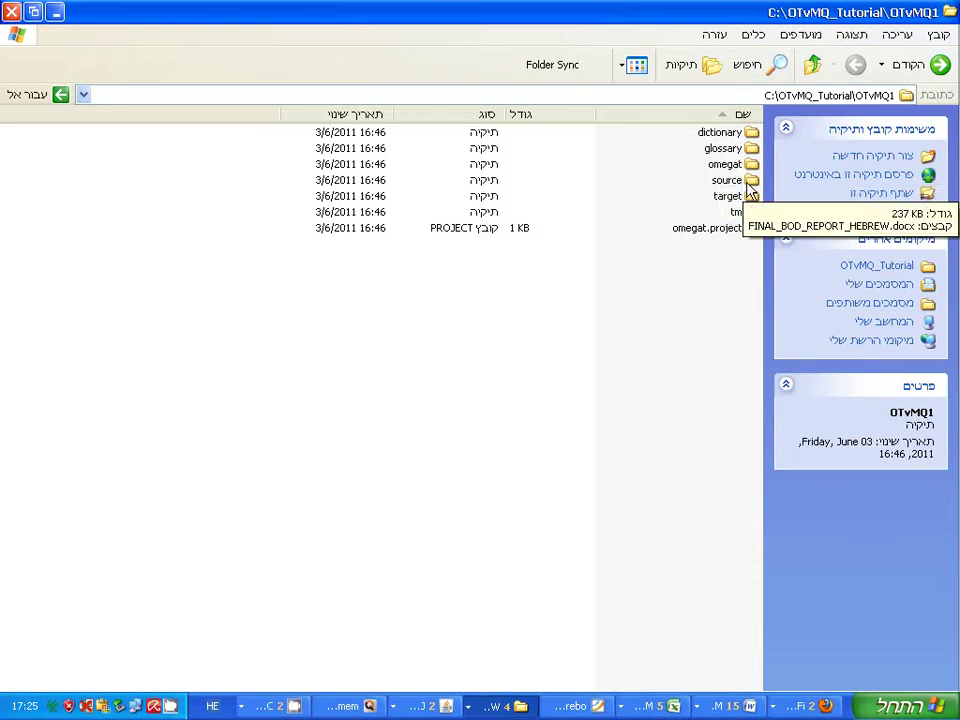
Inspect the source (widening the Name column), target and tm subfolders, returning to OTvMQ1
double_click(748, 182)
left_click_drag(587, 113, 498, 118)
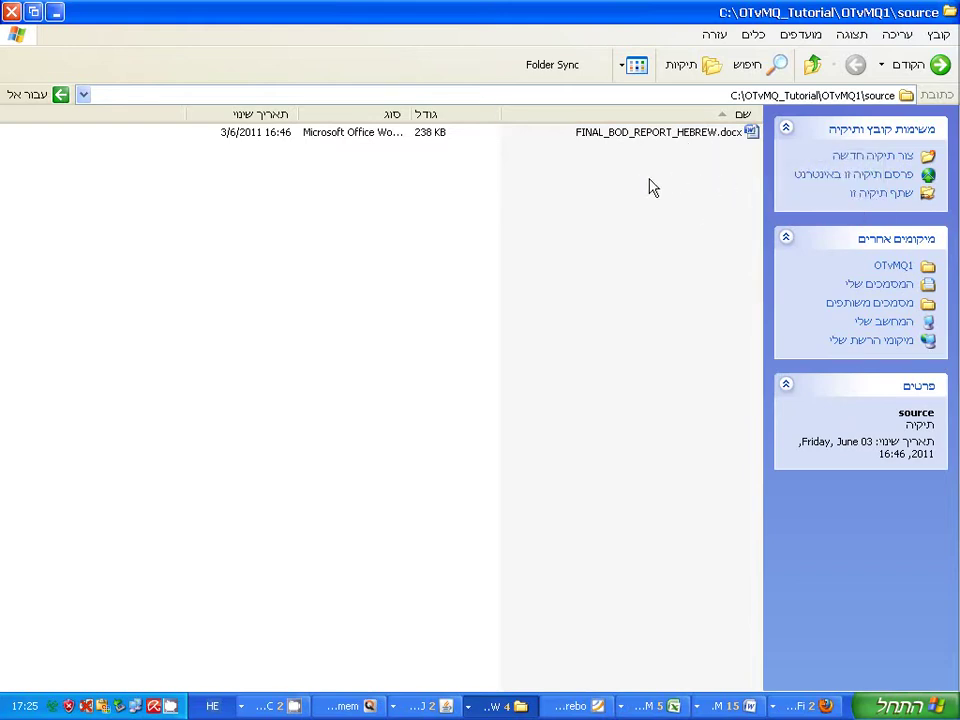
left_click(812, 64)
double_click(748, 197)
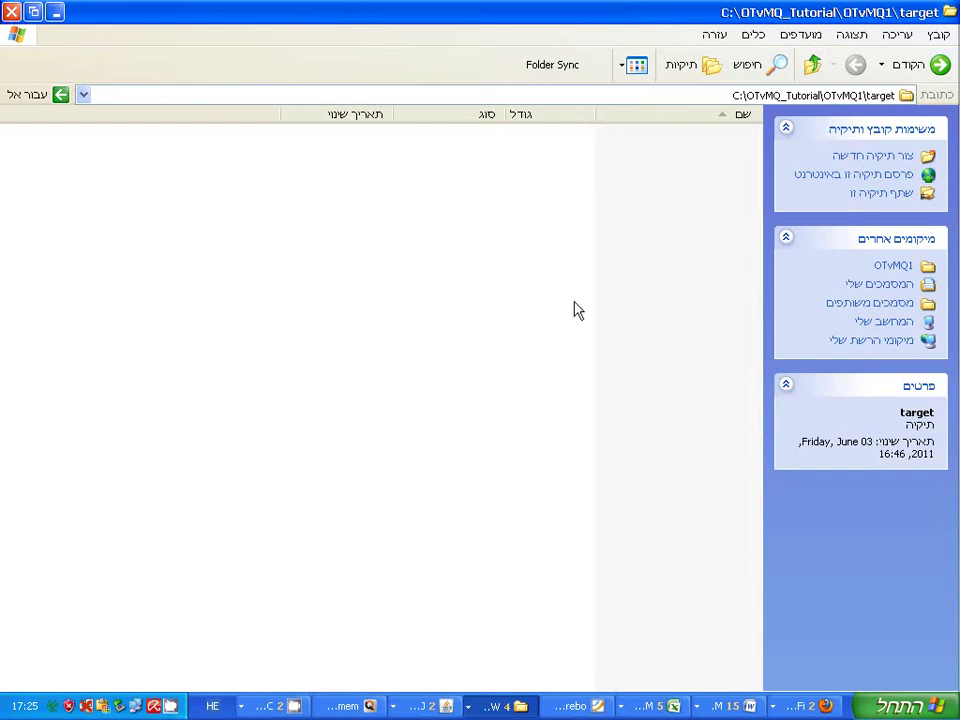
left_click(812, 64)
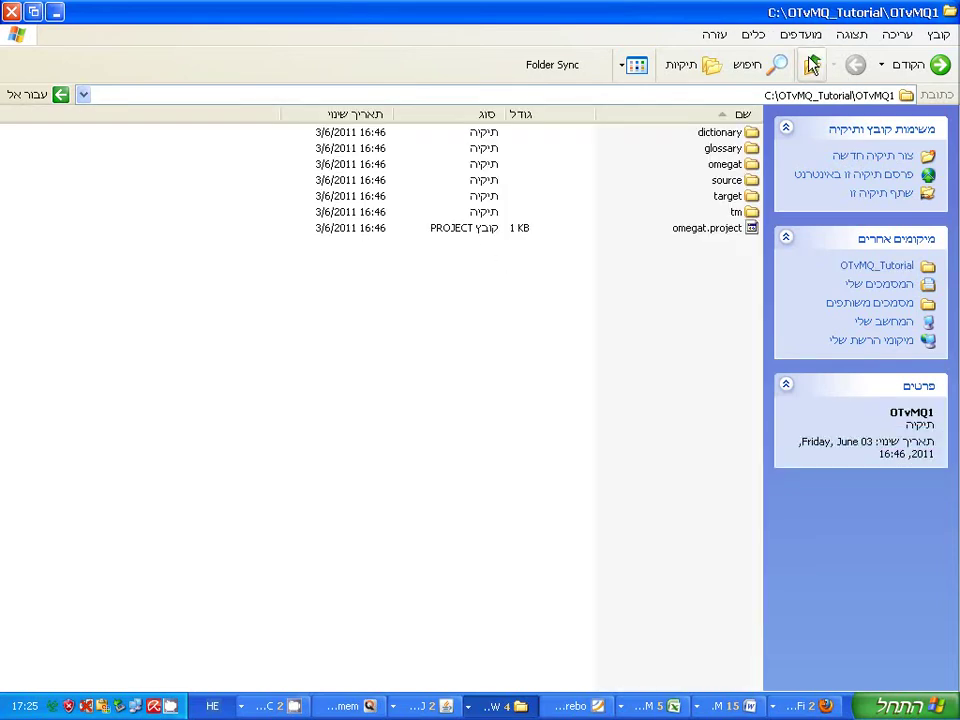
double_click(752, 213)
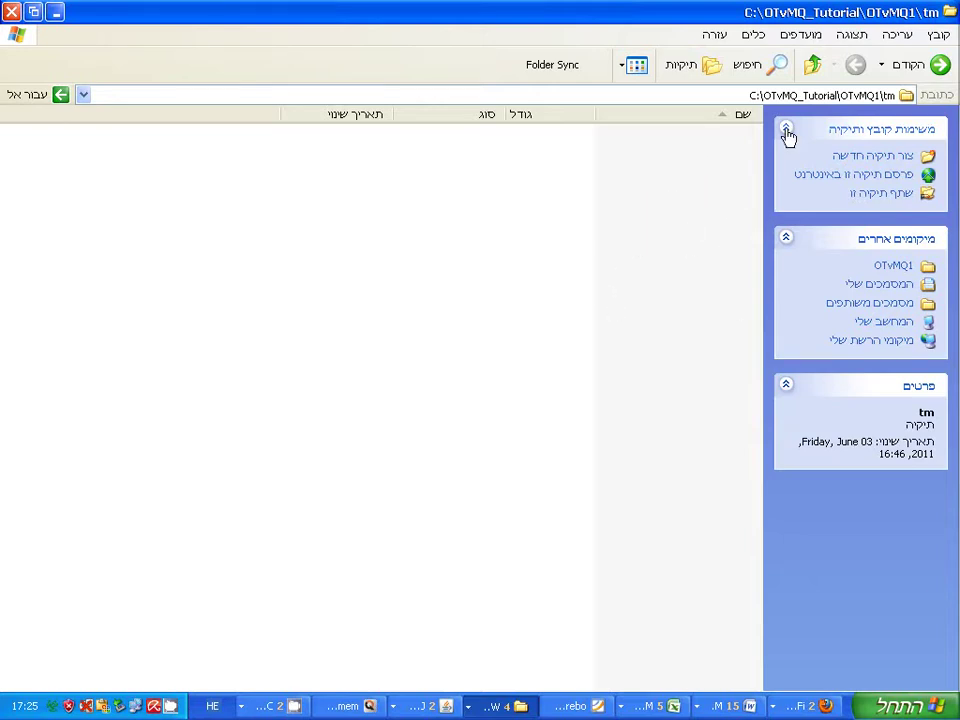
left_click(813, 64)
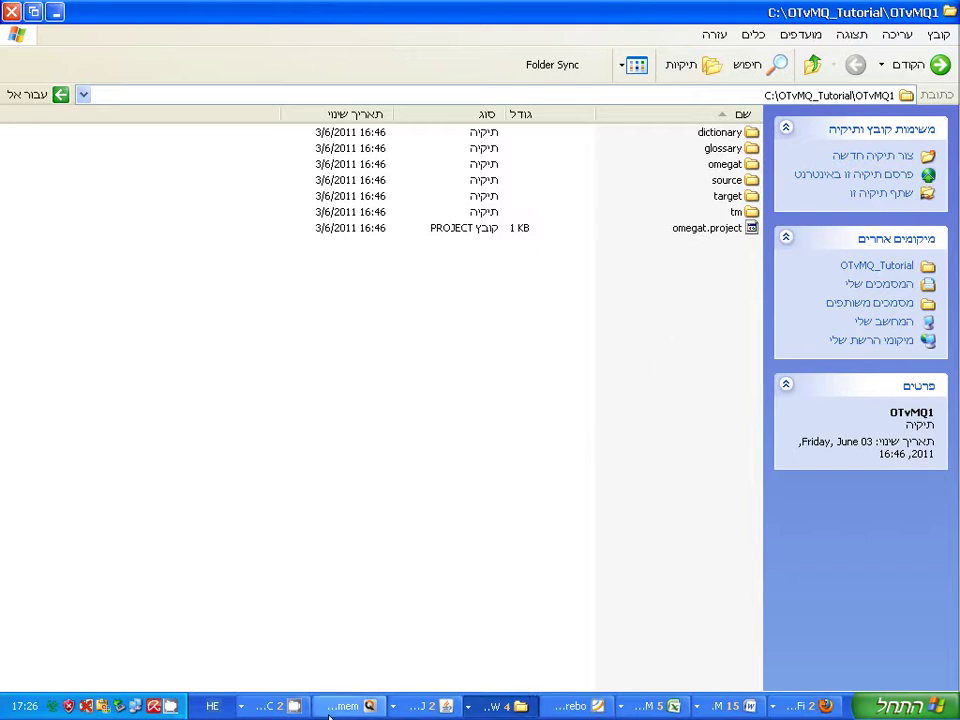
In the memoQ project, list the translation memories, showing CLAL_MEMO_Q, and start a new one
left_click(268, 706)
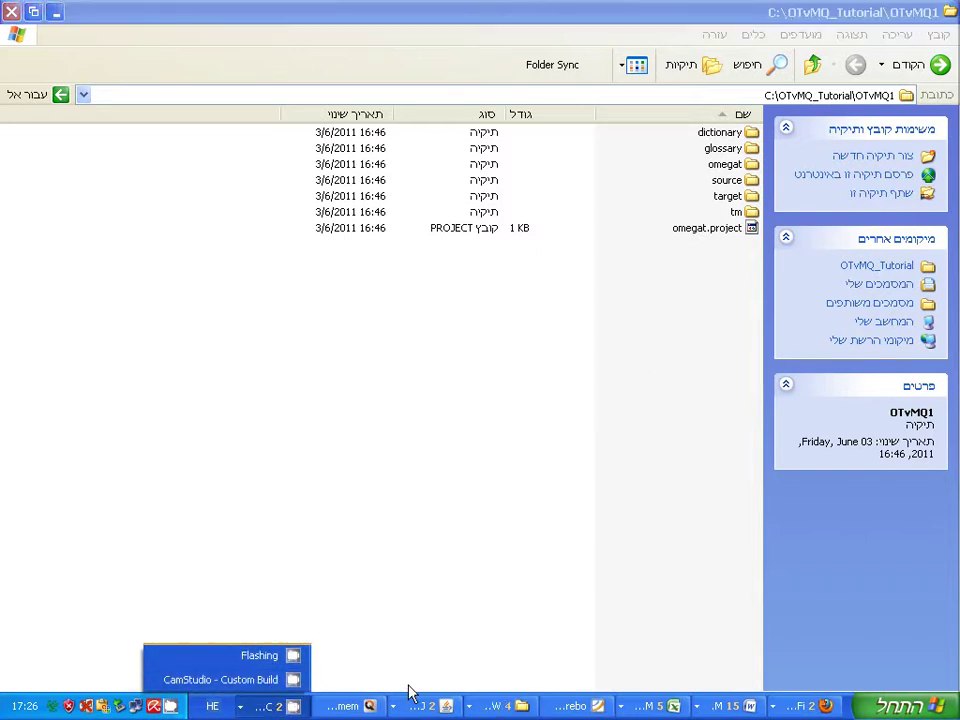
left_click(350, 706)
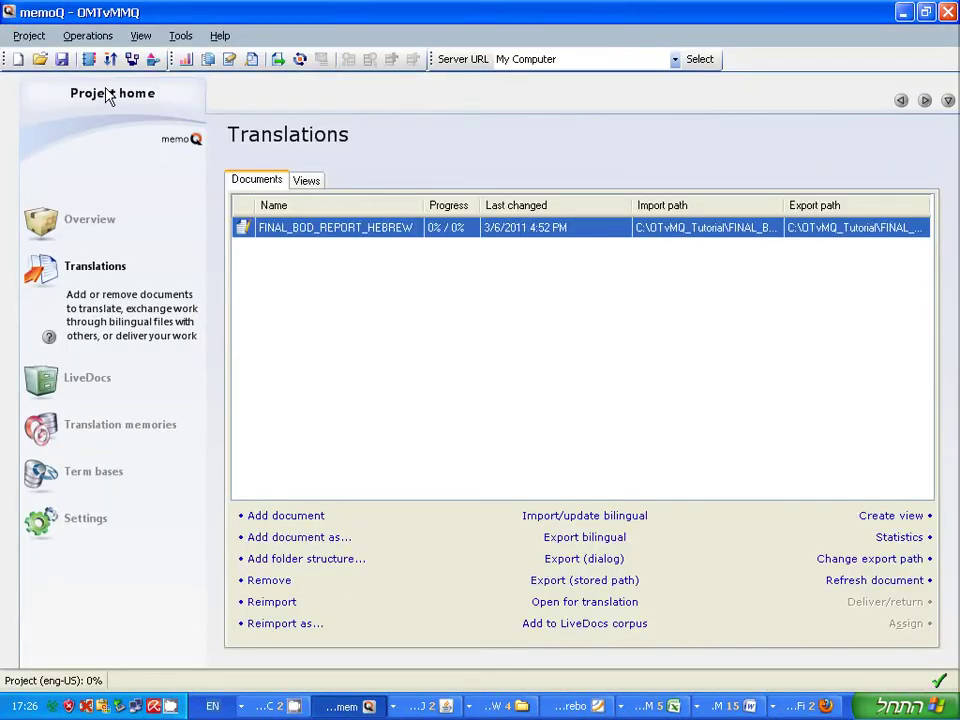
left_click(83, 433)
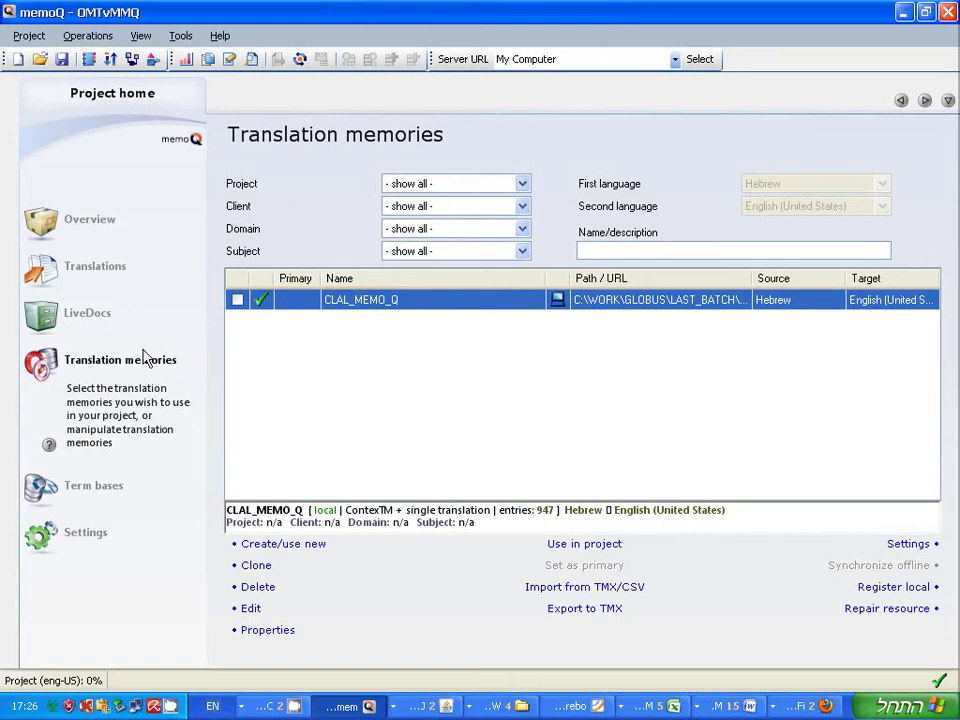
left_click(289, 546)
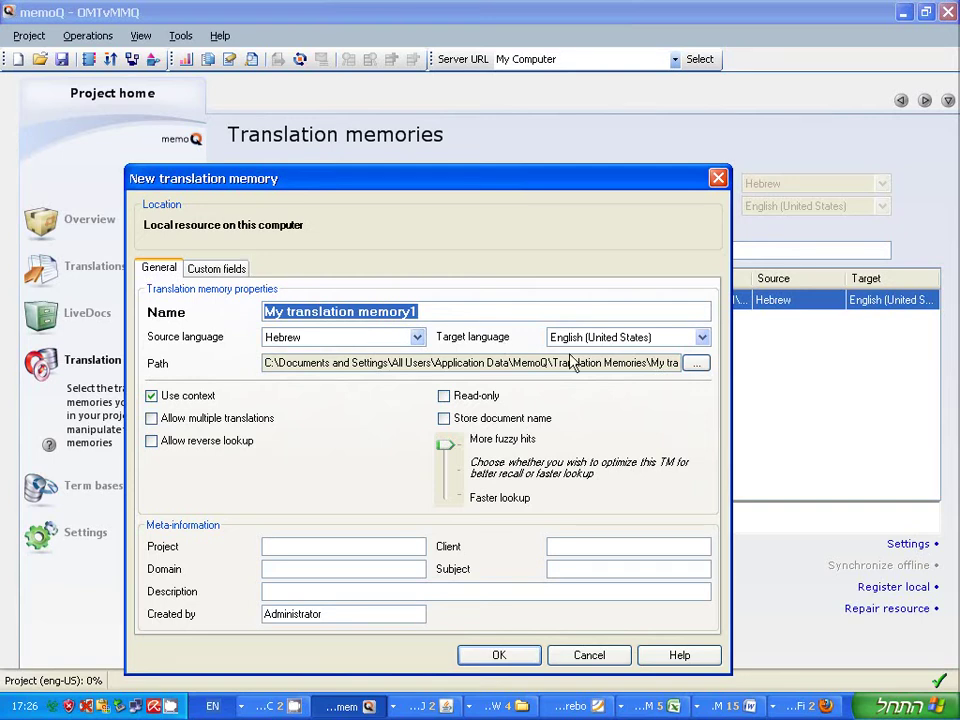
Name the new Hebrew–English (United States) memory MEMOQversusOMEGAT and view its empty custom fields page
type("MEMO")
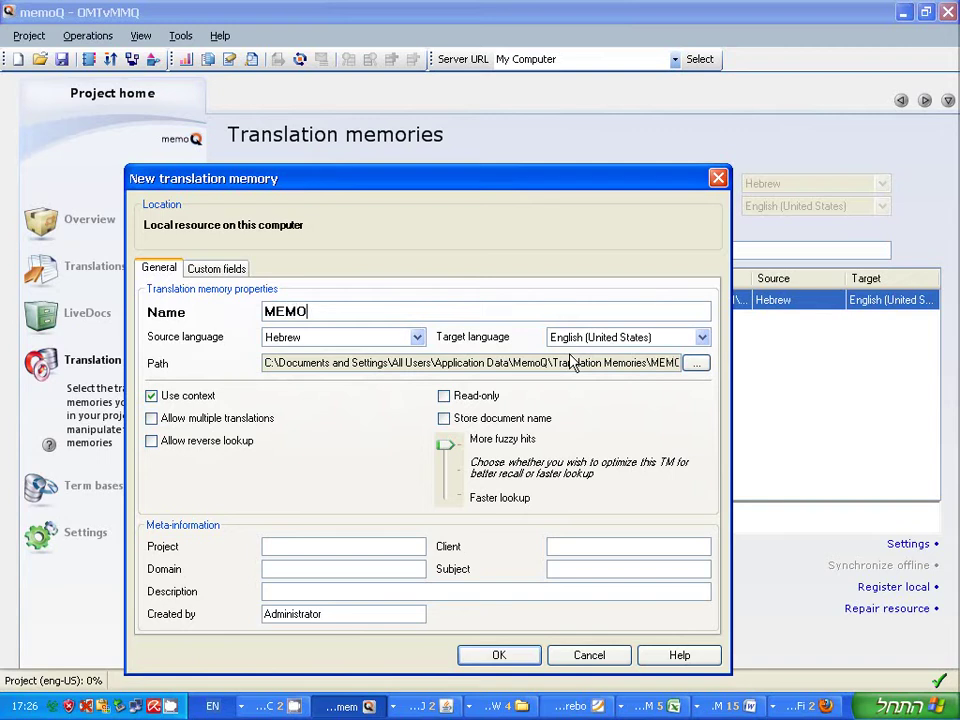
type("Qversus")
type("OMEGAT")
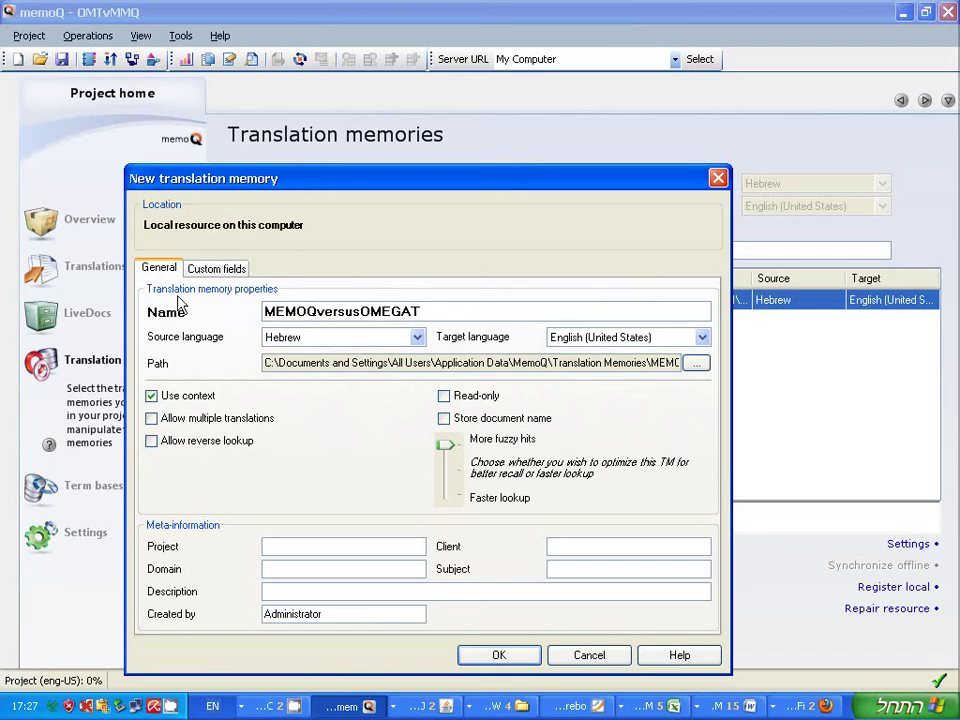
left_click(203, 270)
Open the folder browser for the memory's storage path and navigate into the C: drive
left_click(157, 270)
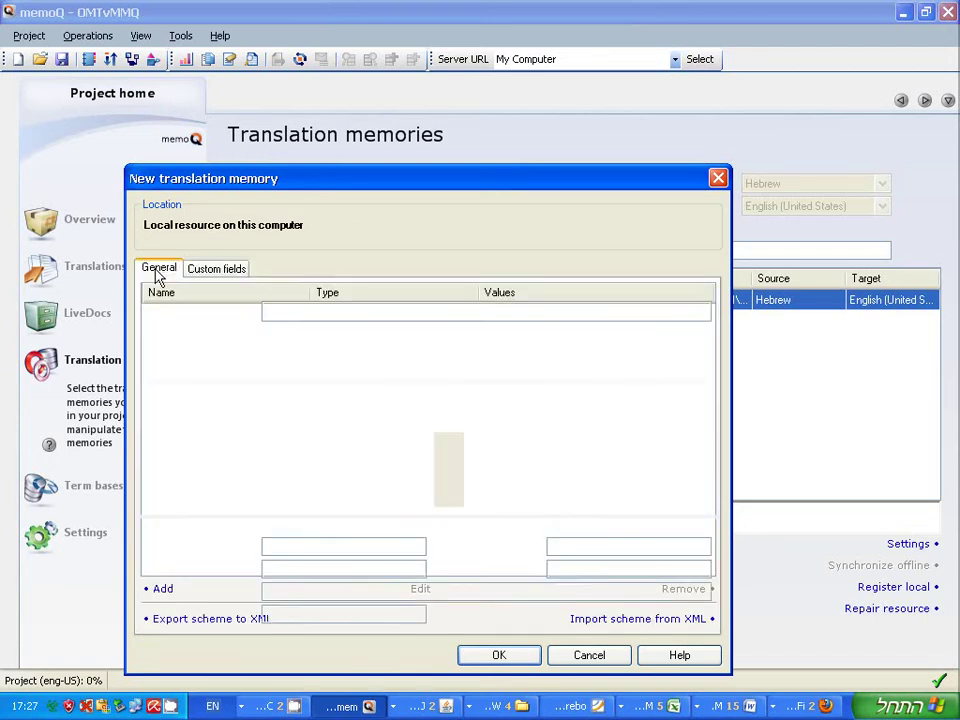
left_click(207, 272)
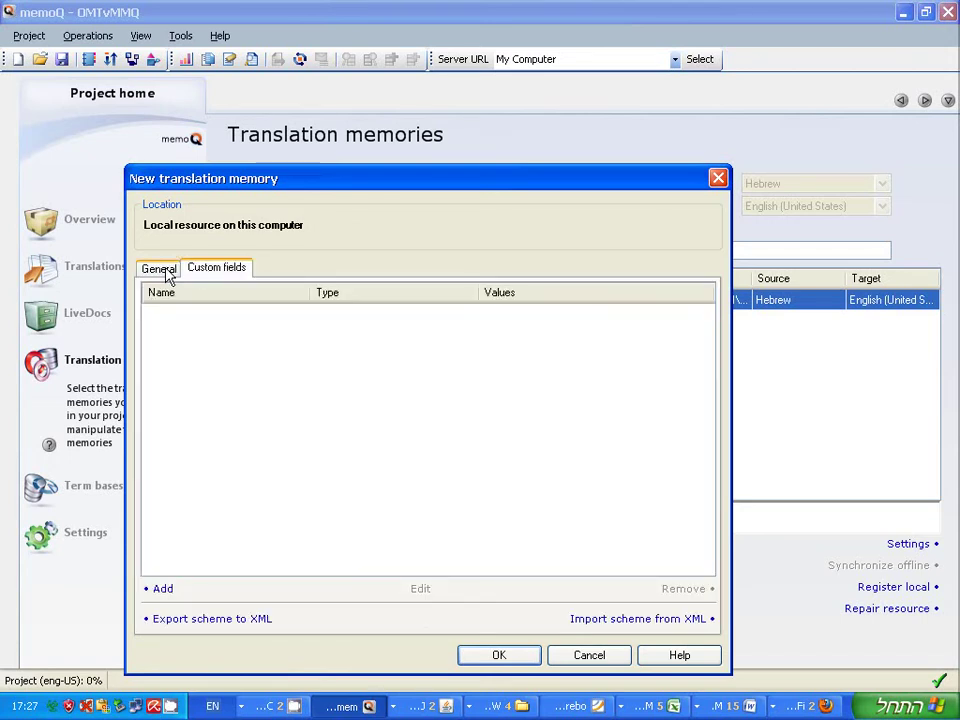
left_click(160, 270)
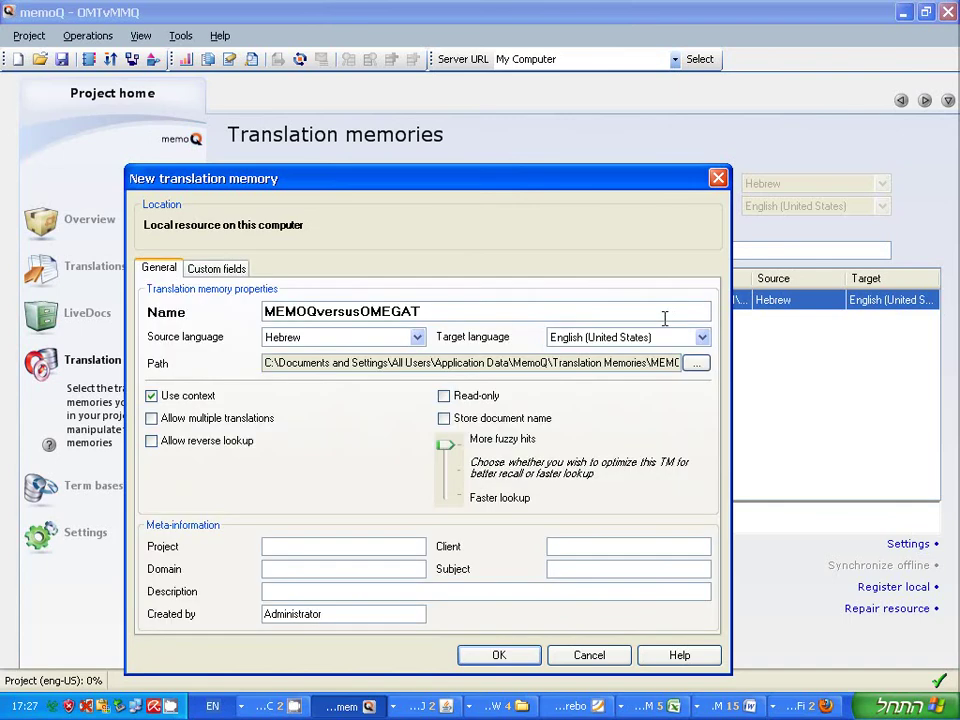
left_click(697, 364)
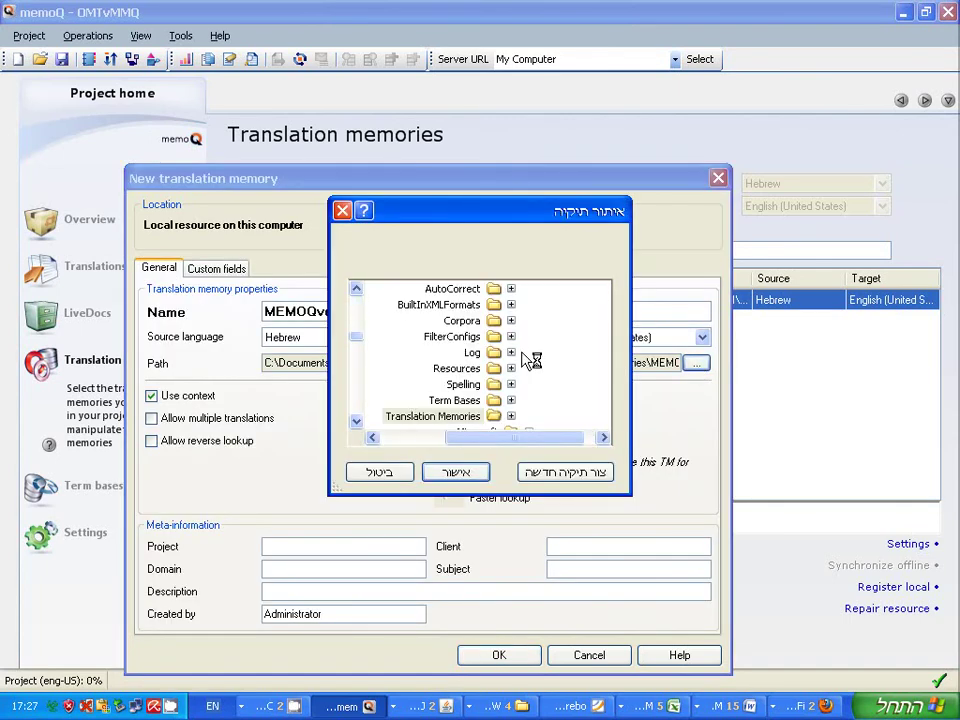
left_click_drag(356, 343, 356, 306)
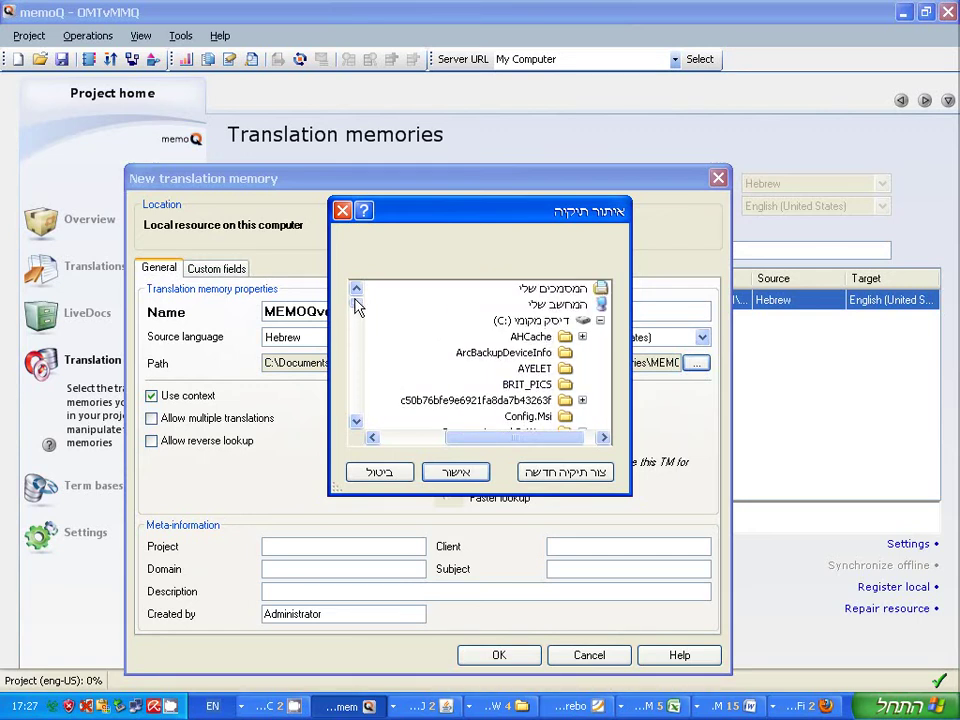
left_click(572, 322)
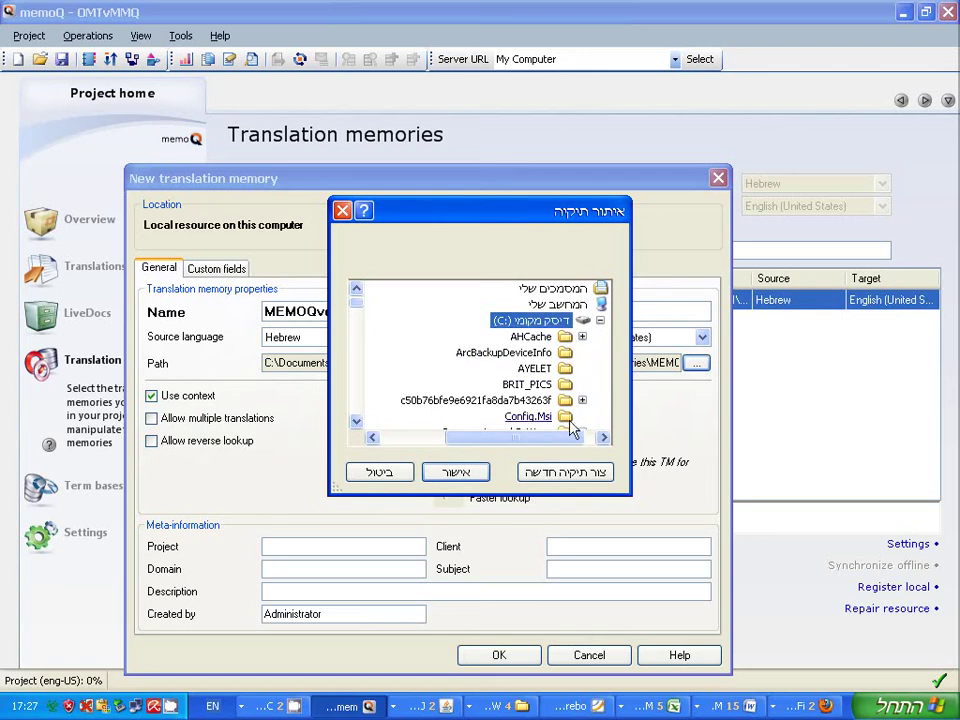
left_click(356, 421)
left_click(356, 421)
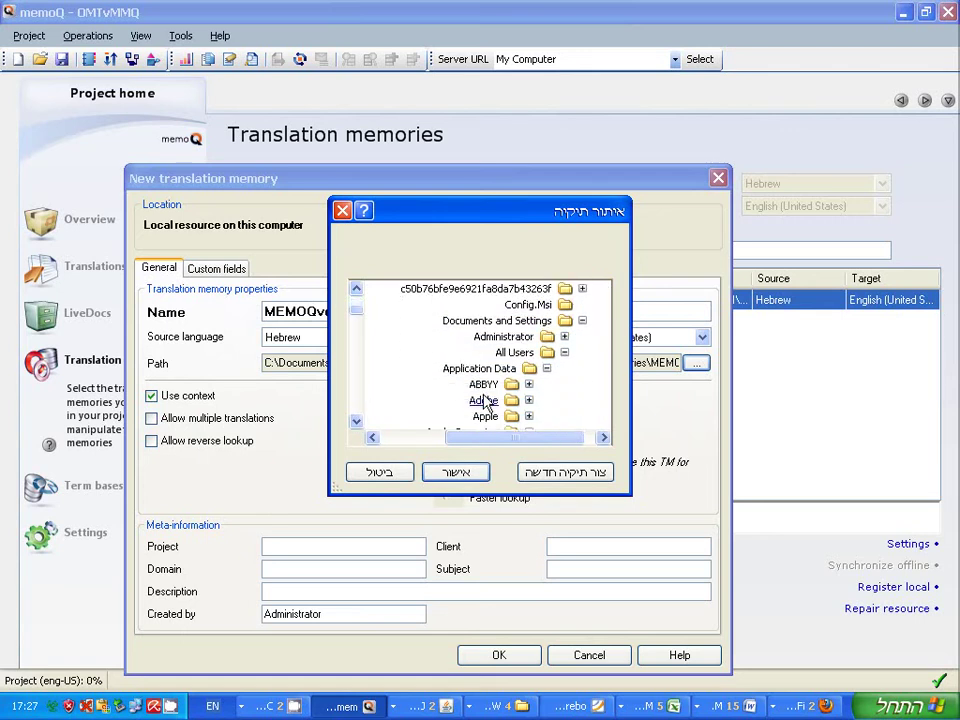
left_click(583, 321)
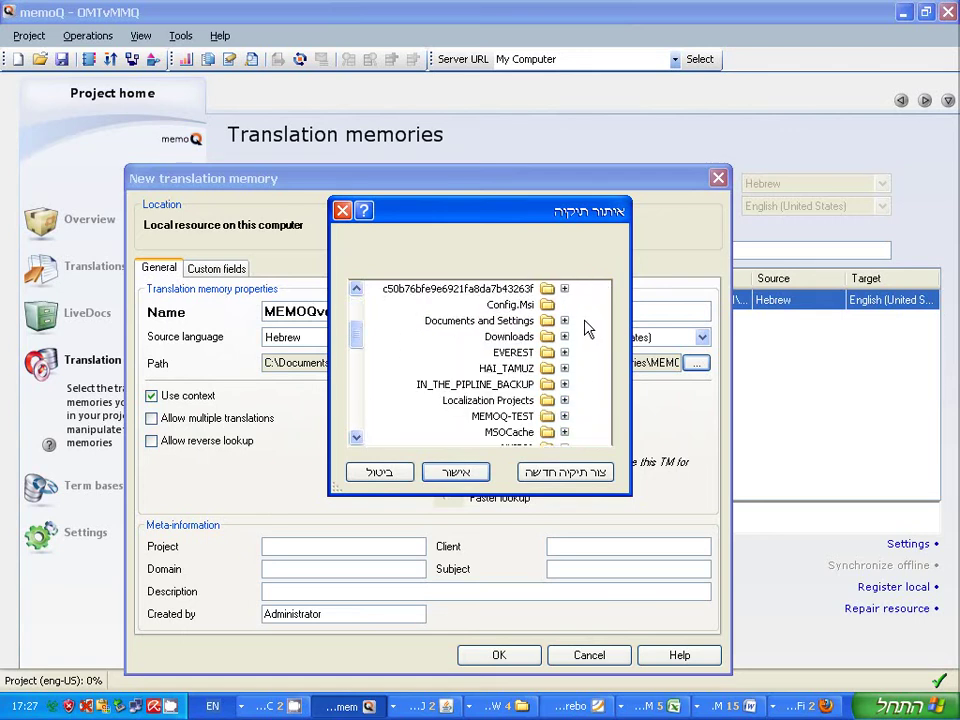
Store the memory in C:\OTvMQ_Tutorial and finish creating MEMOQversusOMEGAT
left_click(356, 438)
left_click(356, 438)
left_click(356, 438)
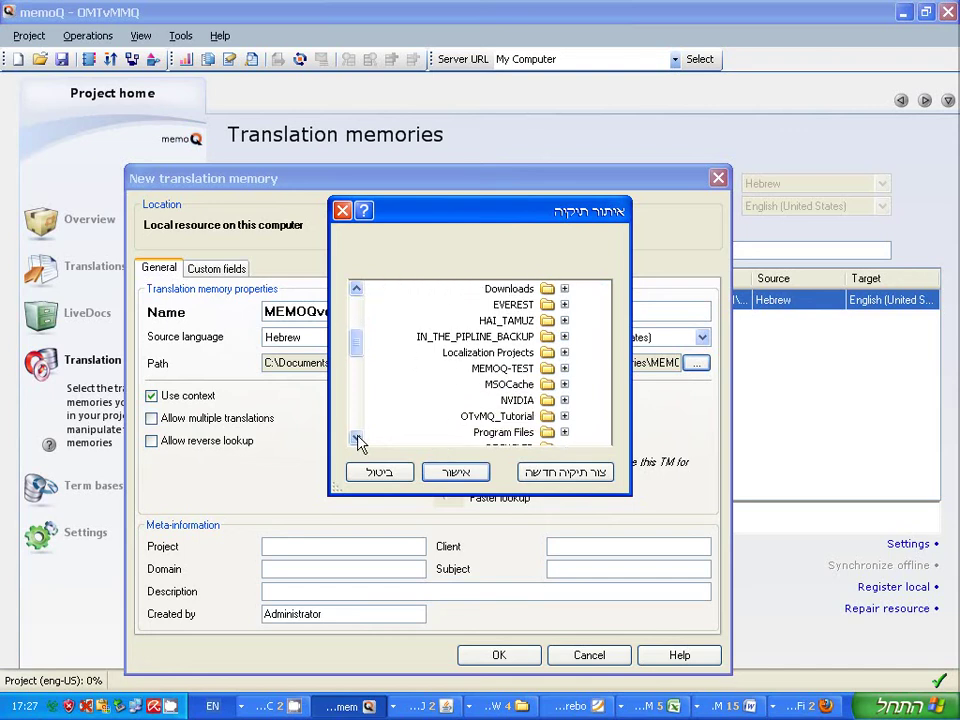
left_click(356, 438)
double_click(547, 400)
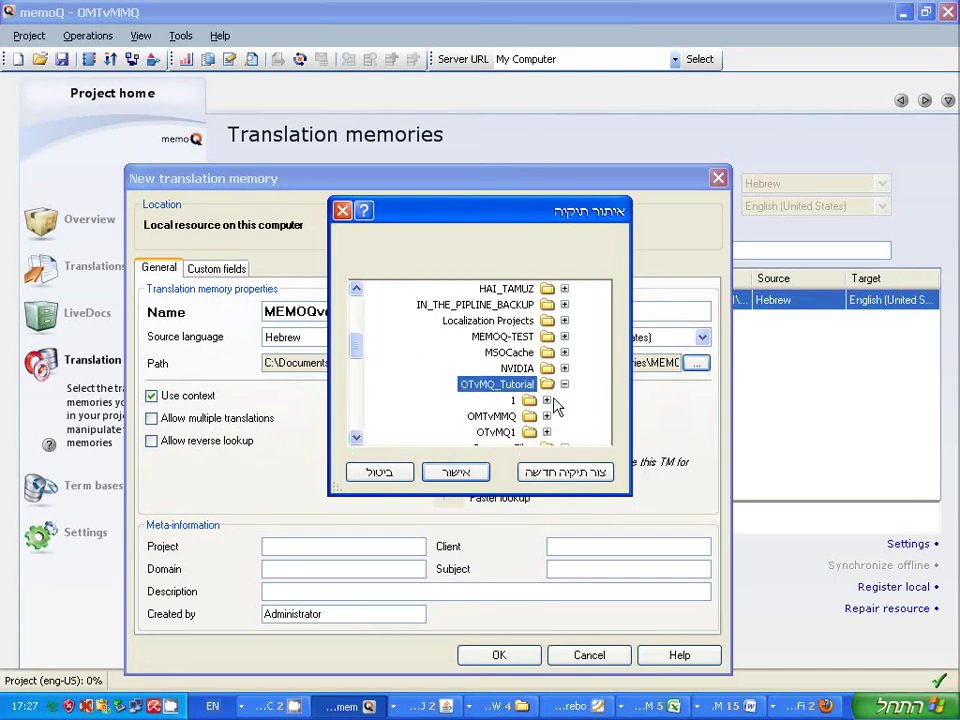
left_click(455, 473)
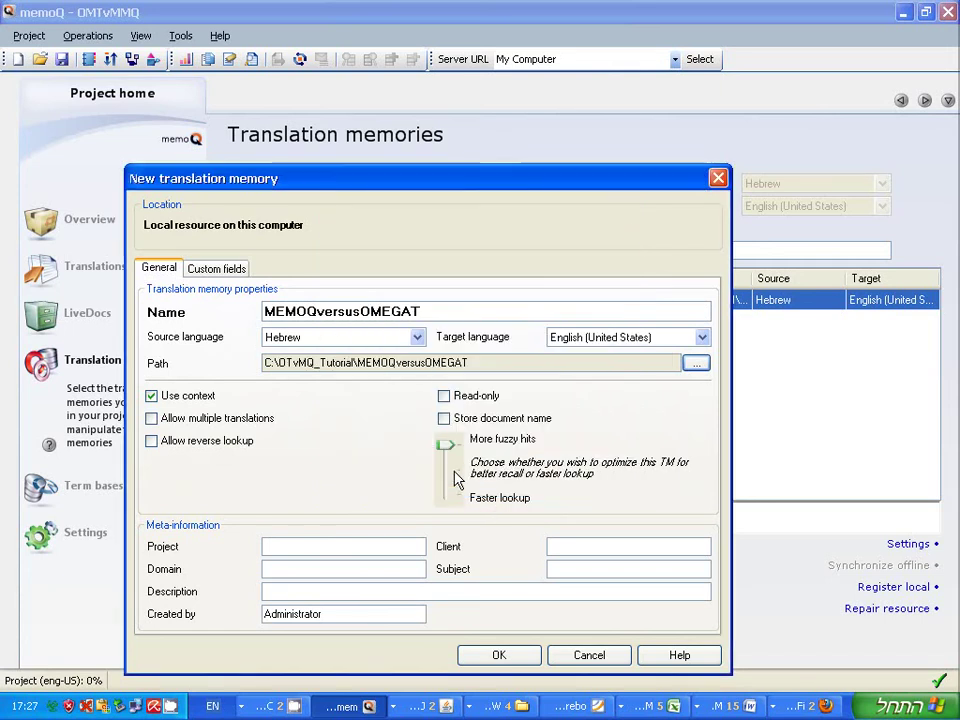
left_click(497, 655)
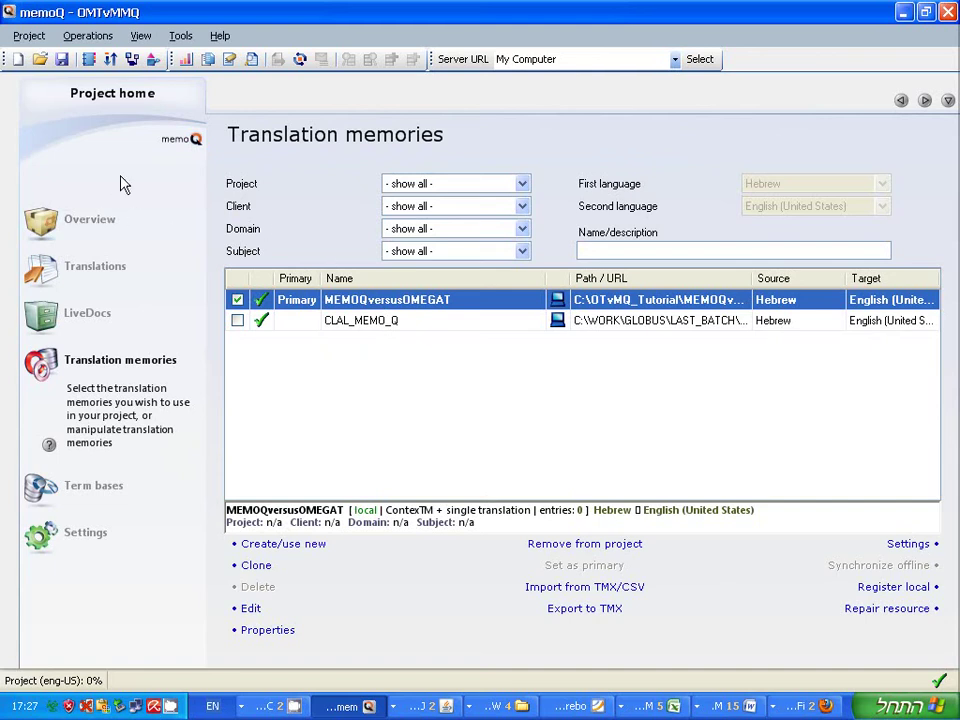
Show the Translations page listing FINAL_BOD_REPORT_HEBREW at 0% progress
left_click(92, 274)
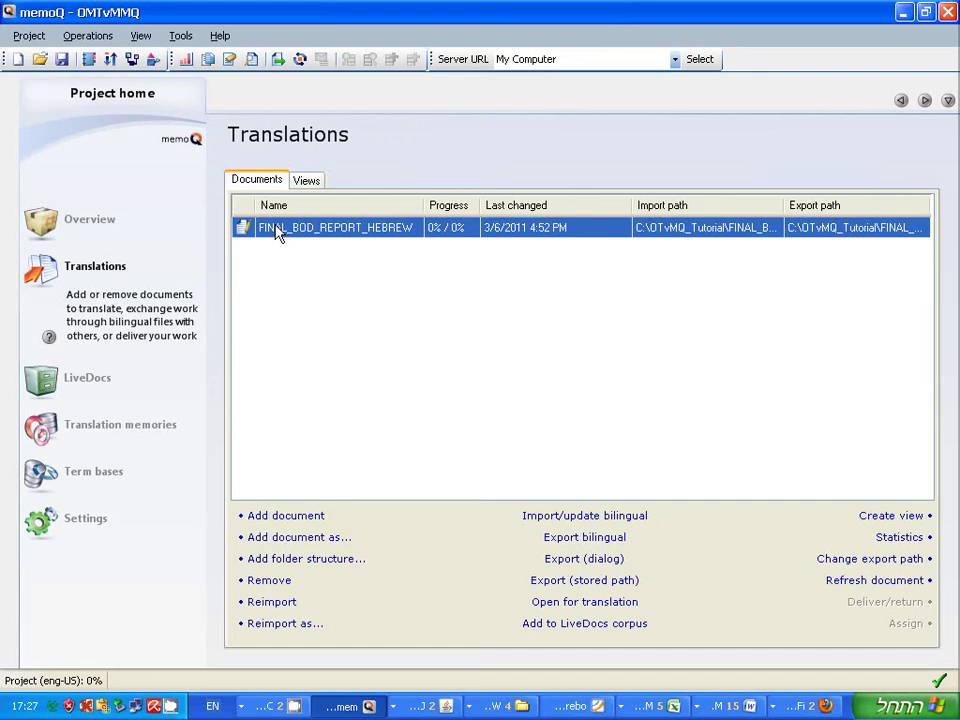
Open FINAL_BOD_REPORT_HEBREW in the translation editor and scroll through its untranslated Hebrew segments
double_click(385, 228)
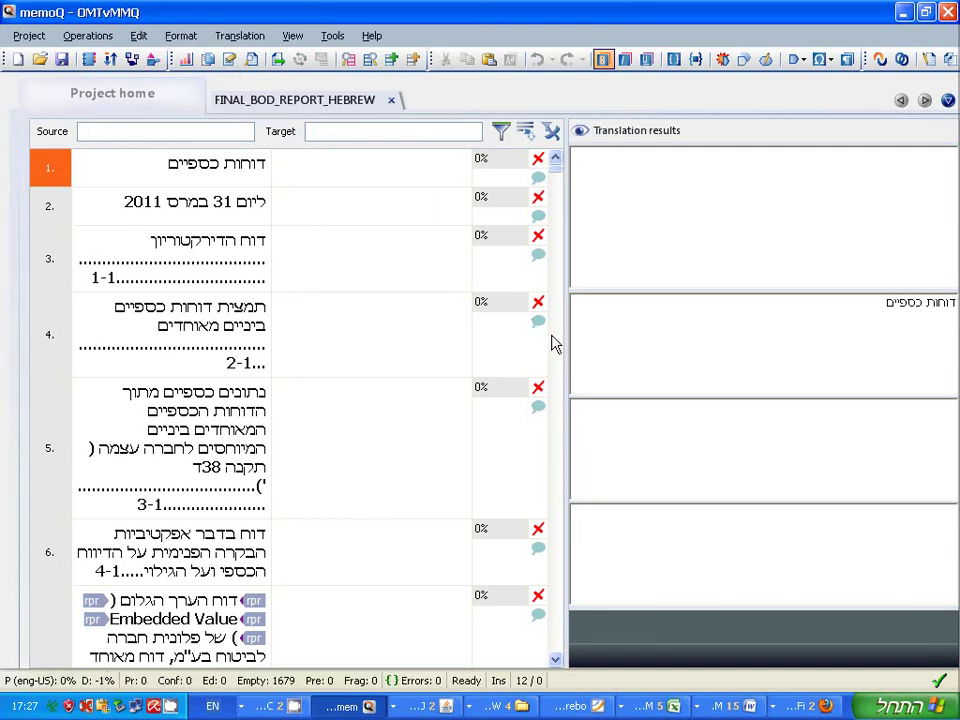
scroll(540, 300, "down", 5)
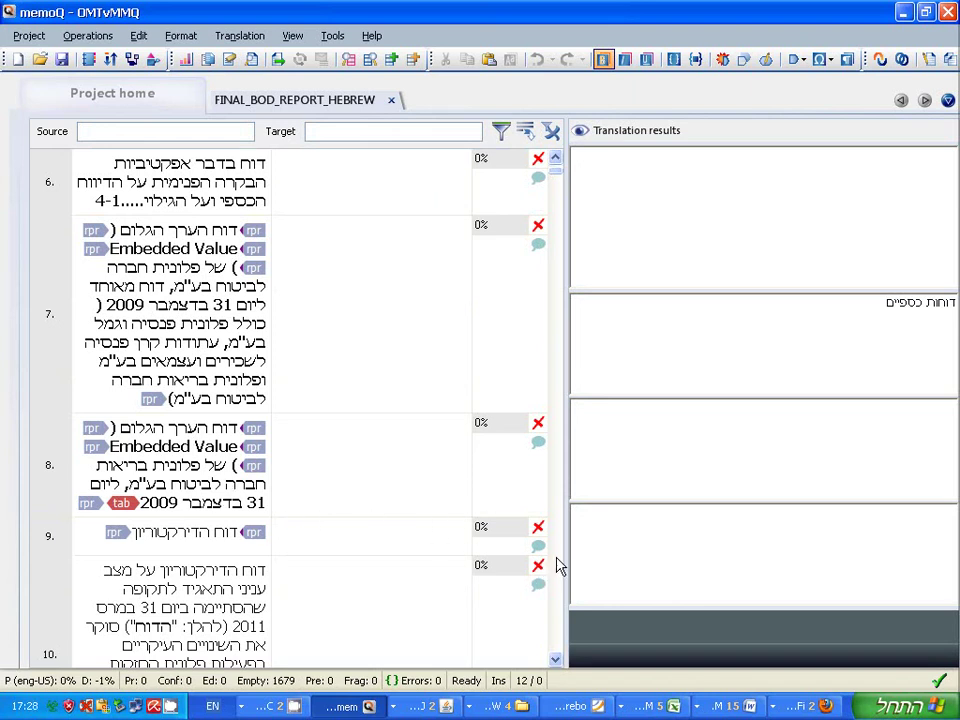
scroll(558, 566, "down", 10)
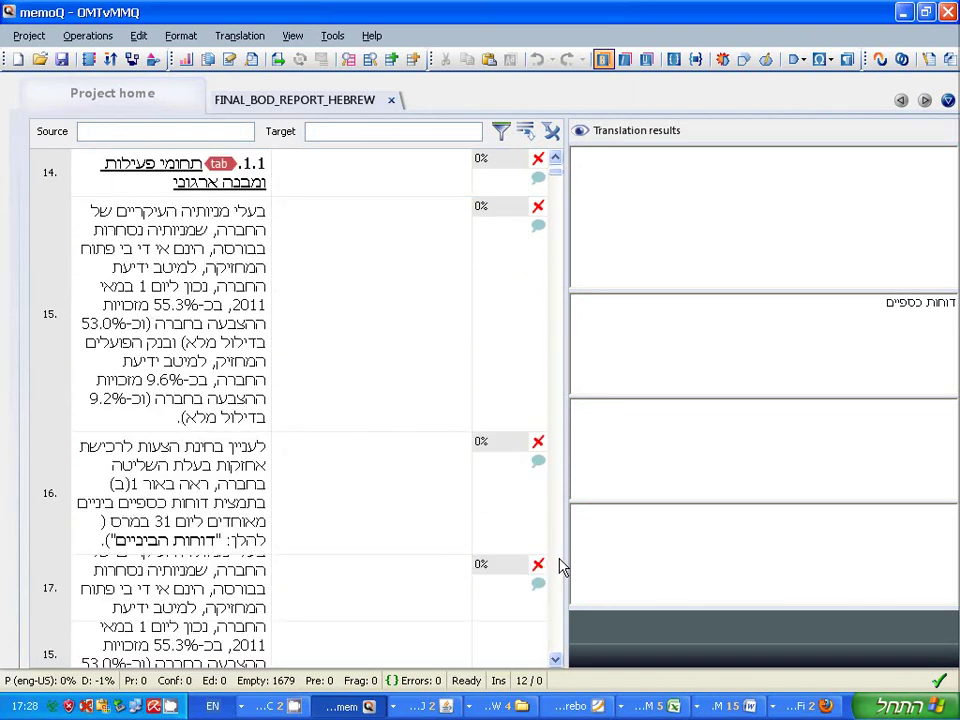
scroll(560, 567, "down", 12)
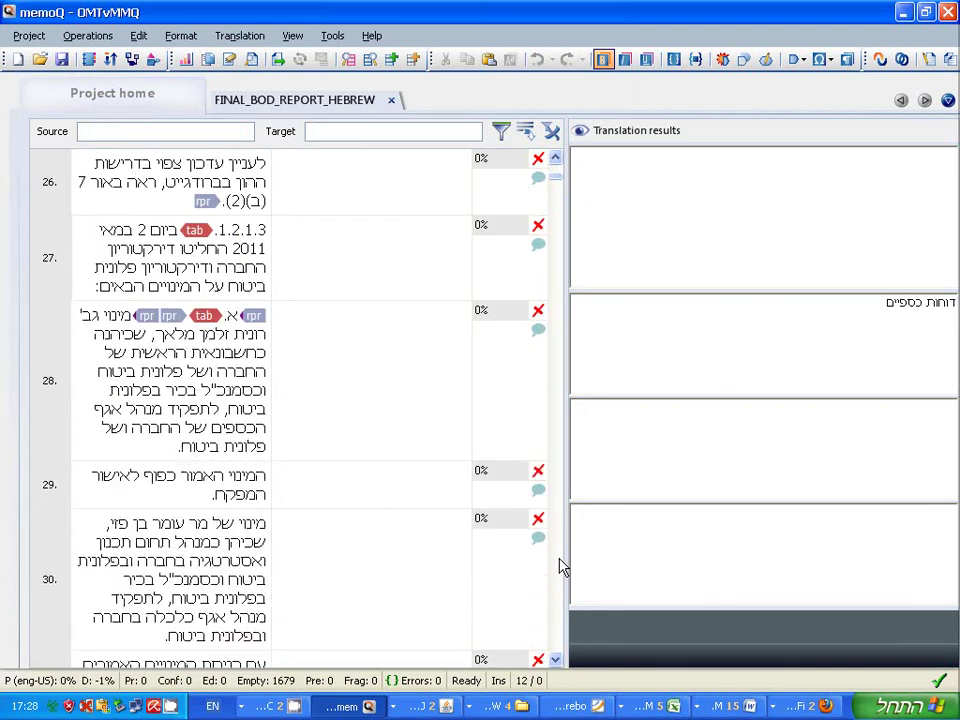
scroll(562, 567, "down", 4)
scroll(562, 567, "down", 8)
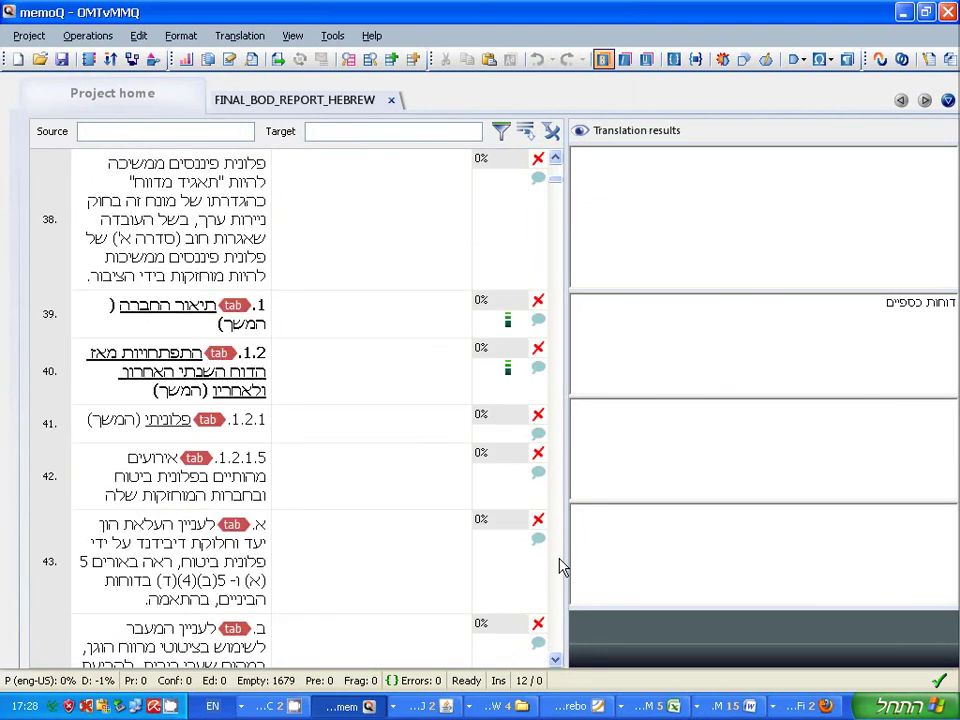
scroll(562, 567, "down", 9)
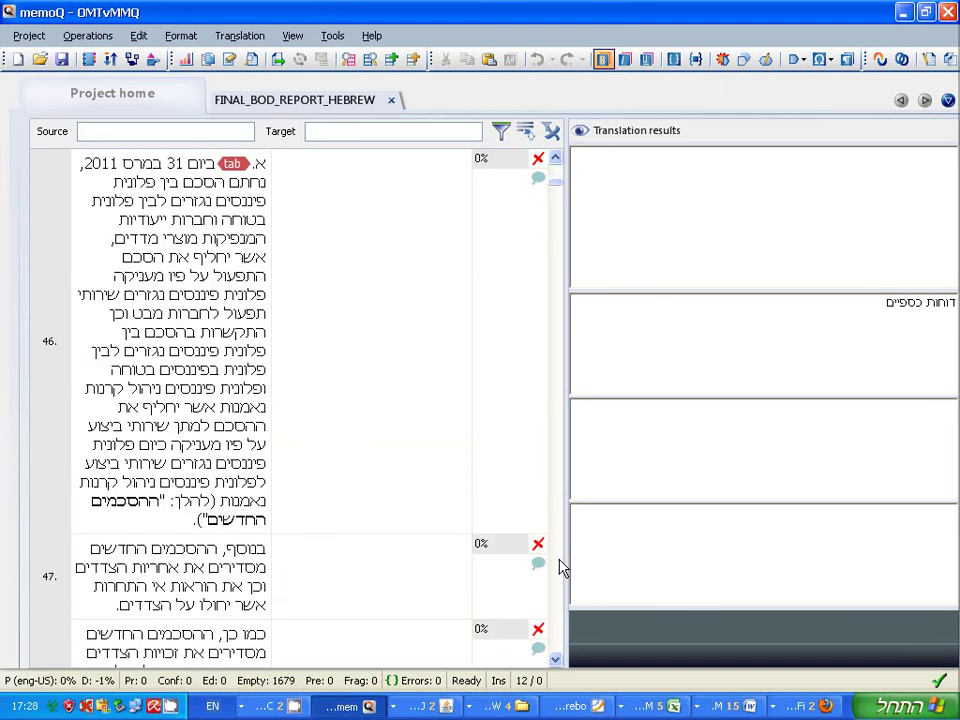
scroll(562, 567, "down", 9)
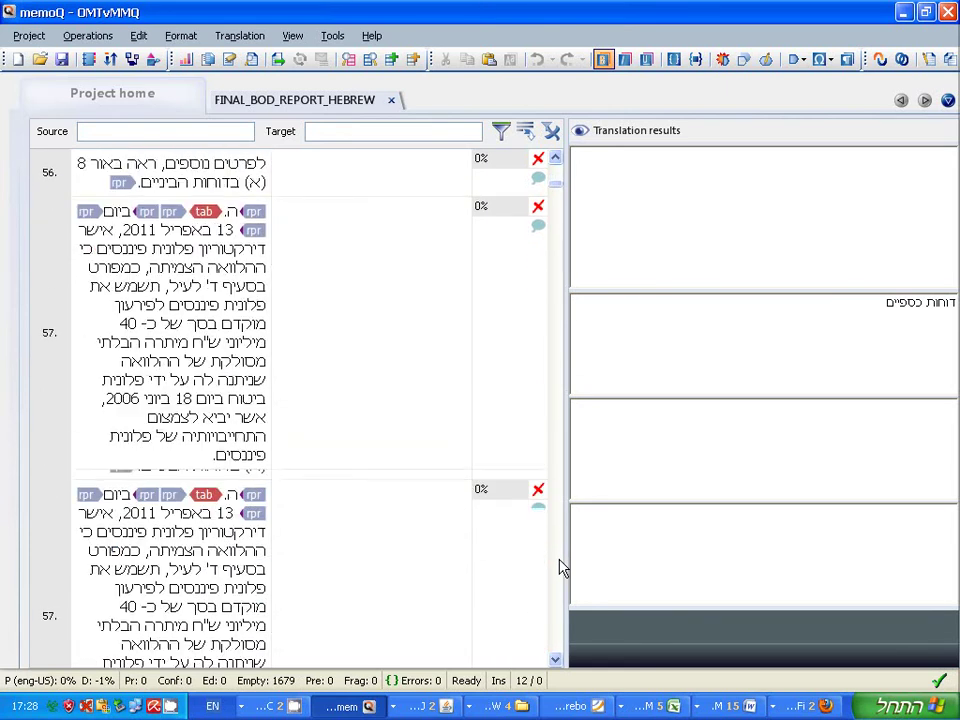